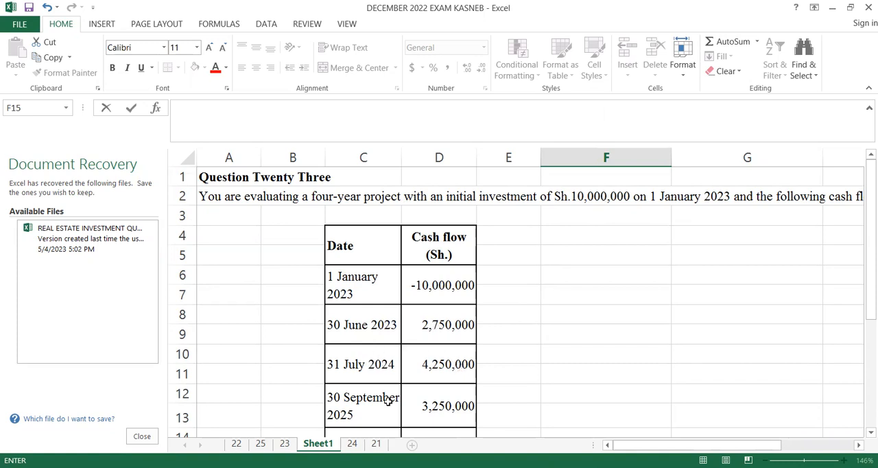
# - Review the project question, then begin an NPV formula in F15 using the discount rate in E17
pyautogui.click(867, 433)
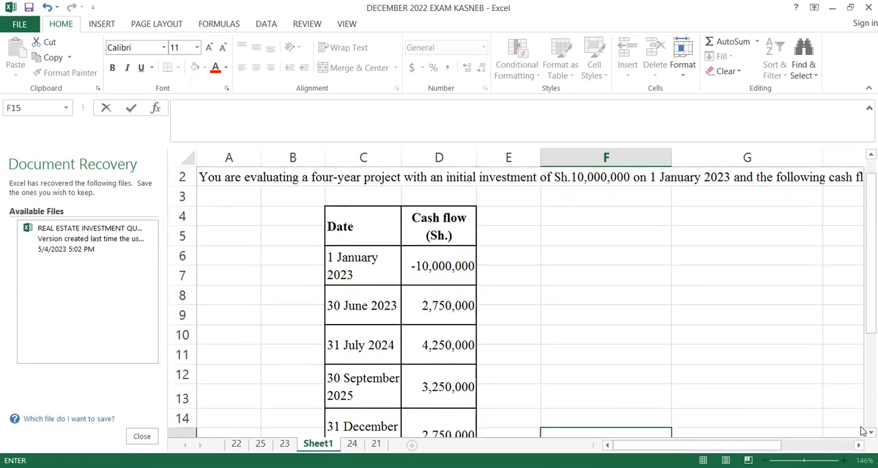
pyautogui.scroll(-4, 679, 388)
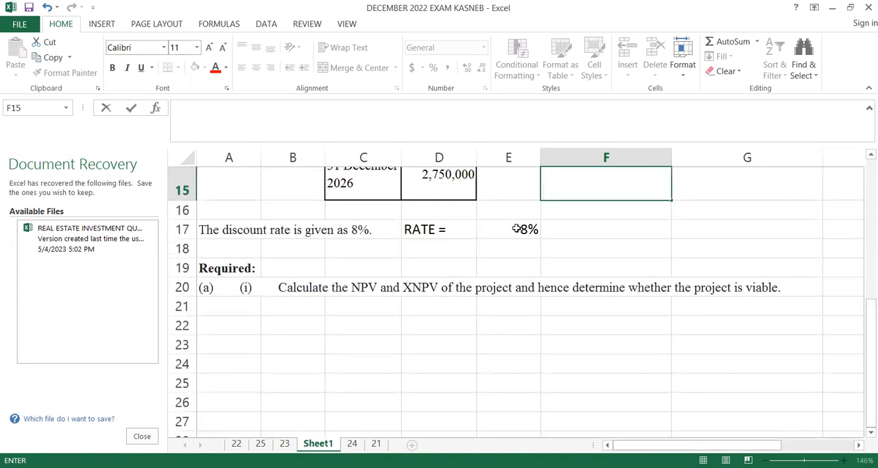
pyautogui.click(870, 154)
pyautogui.click(871, 154)
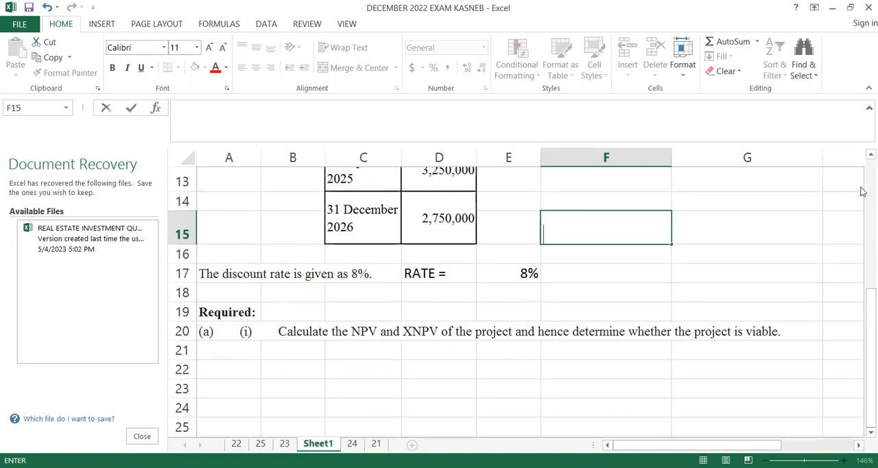
pyautogui.click(870, 155)
pyautogui.scroll(3, 631, 250)
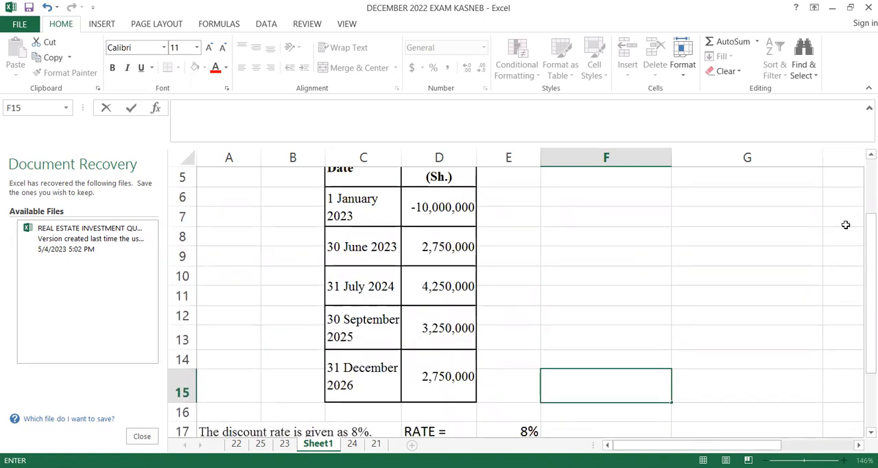
pyautogui.click(575, 382)
pyautogui.write('=')
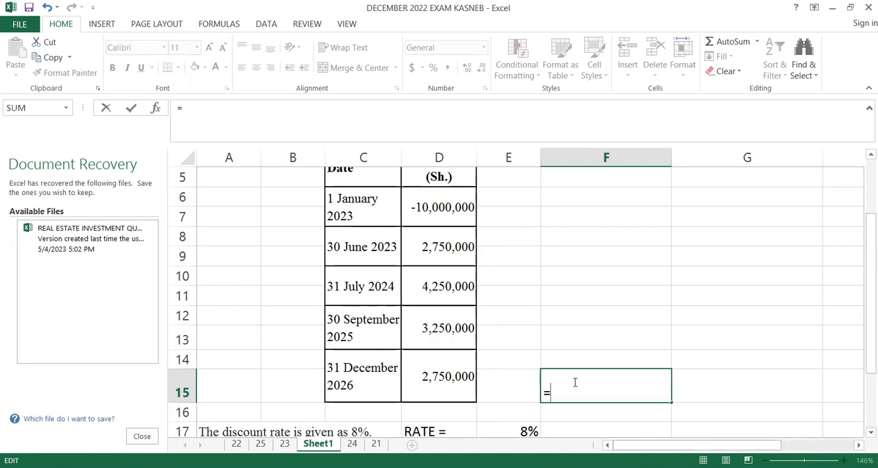
pyautogui.write('N')
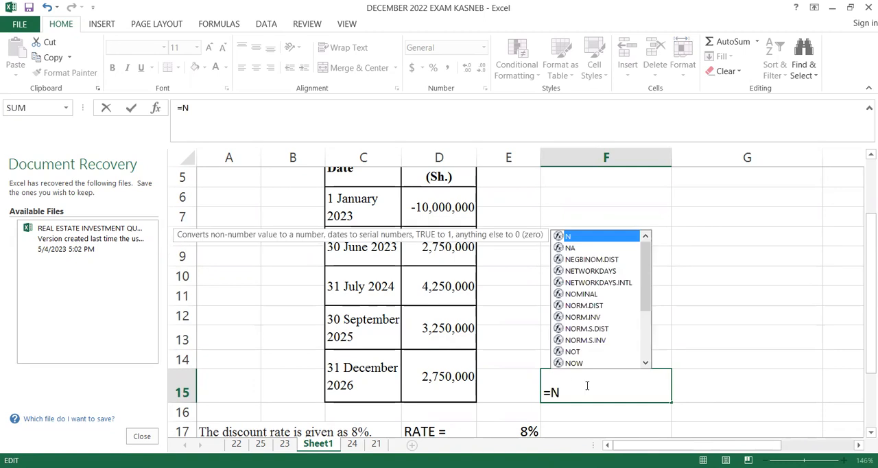
pyautogui.write('PV')
pyautogui.doubleClick(574, 409)
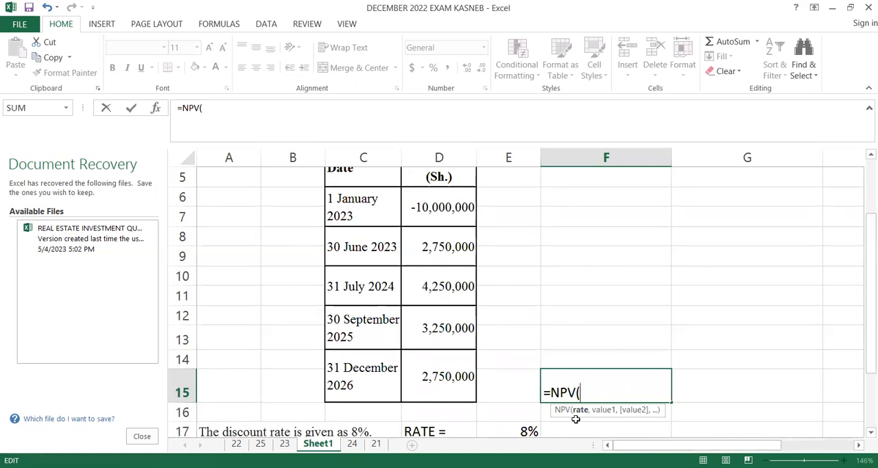
pyautogui.click(525, 433)
pyautogui.click(525, 433)
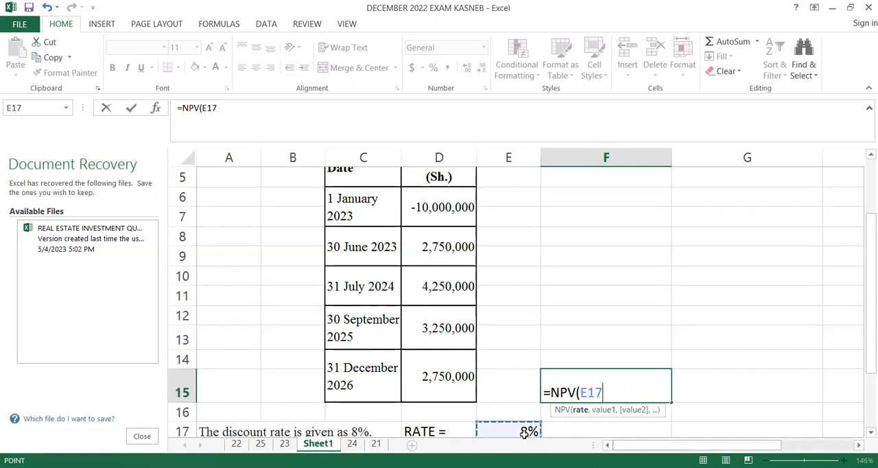
pyautogui.write(',')
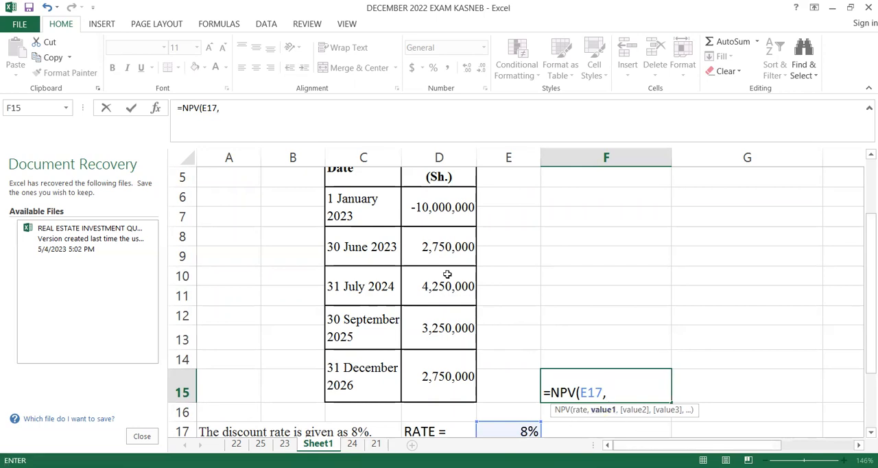
# - Complete the NPV formula with the cash flows D8:D15 and add the initial investment in D6
pyautogui.moveTo(443, 249); pyautogui.dragTo(447, 358)
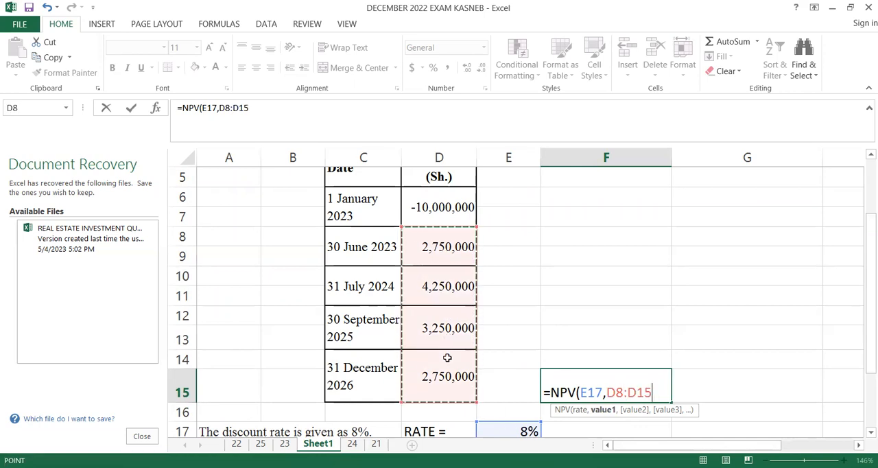
pyautogui.write(')')
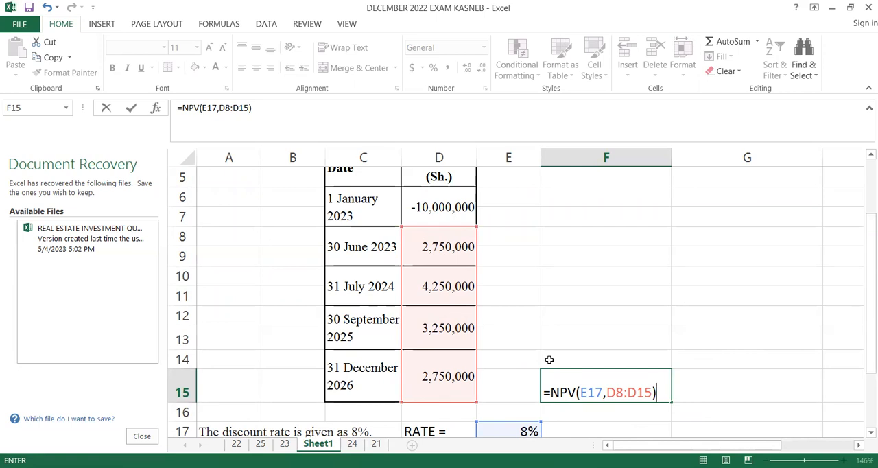
pyautogui.write('+')
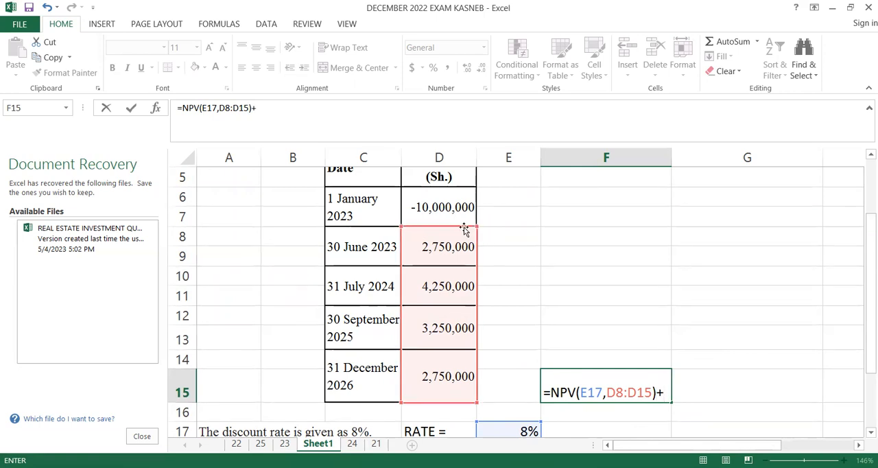
pyautogui.click(450, 212)
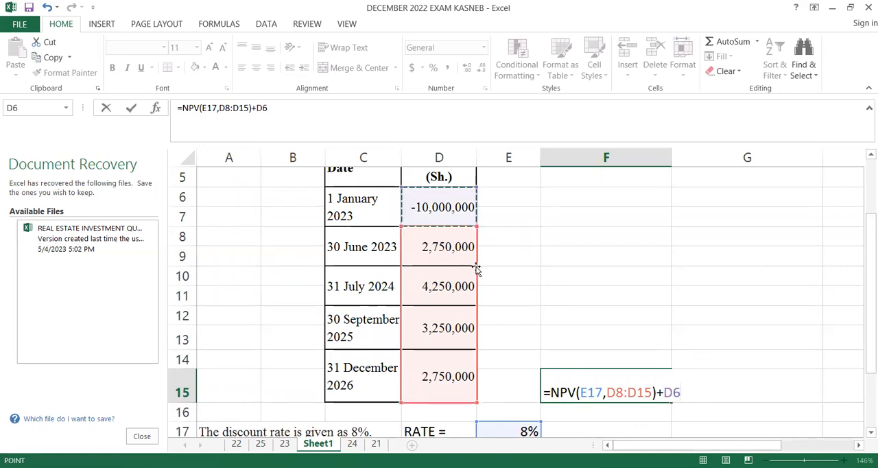
pyautogui.press('Return')
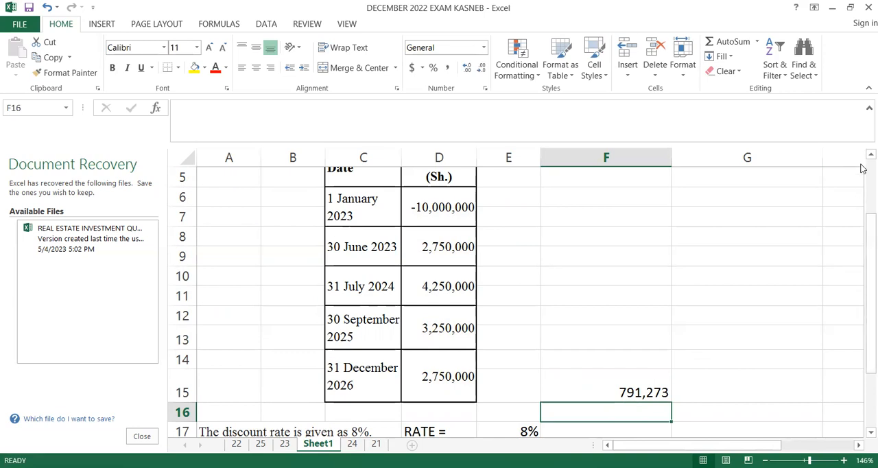
# - Label the result by entering NPV in E15
pyautogui.click(512, 379)
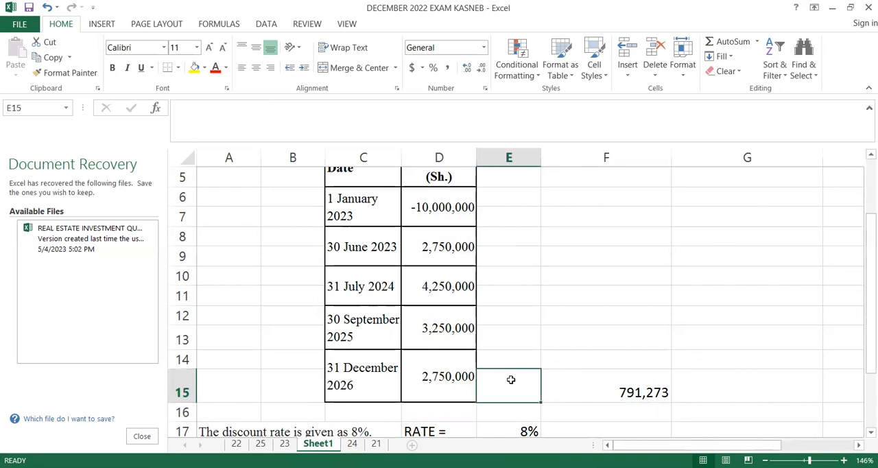
pyautogui.write('N')
pyautogui.write('PPB')
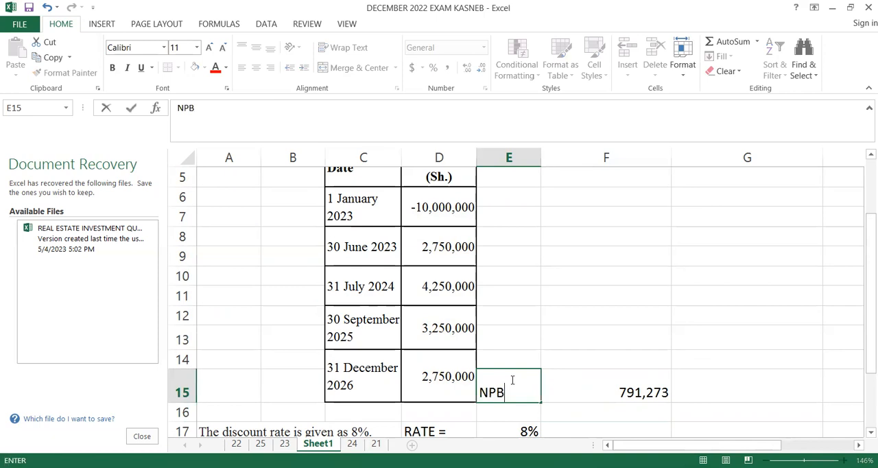
pyautogui.press('BackSpace')
pyautogui.write('V')
pyautogui.click(869, 155)
pyautogui.click(868, 155)
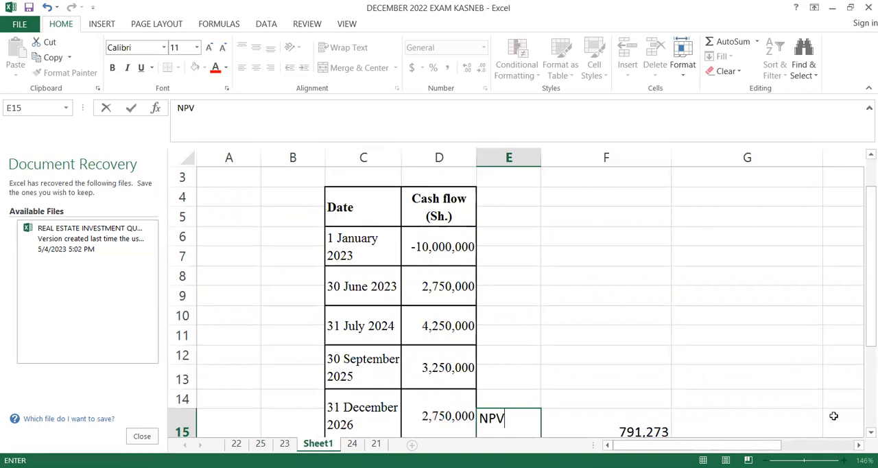
pyautogui.scroll(-1, 863, 435)
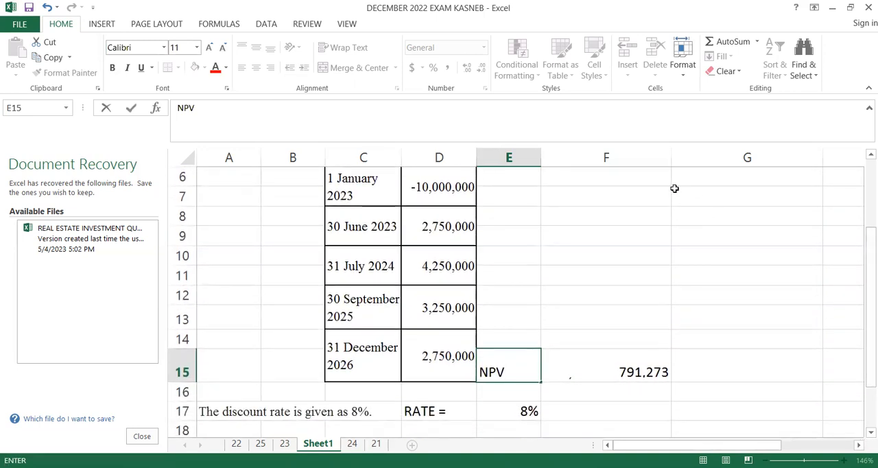
# - Enter the headings DATE in F7 and CASHFLOW in G7 for a new table
pyautogui.click(624, 194)
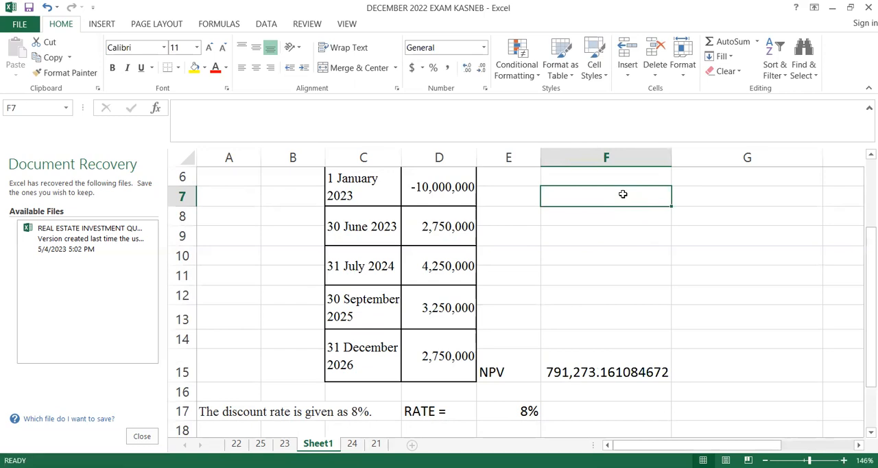
pyautogui.write('DATE')
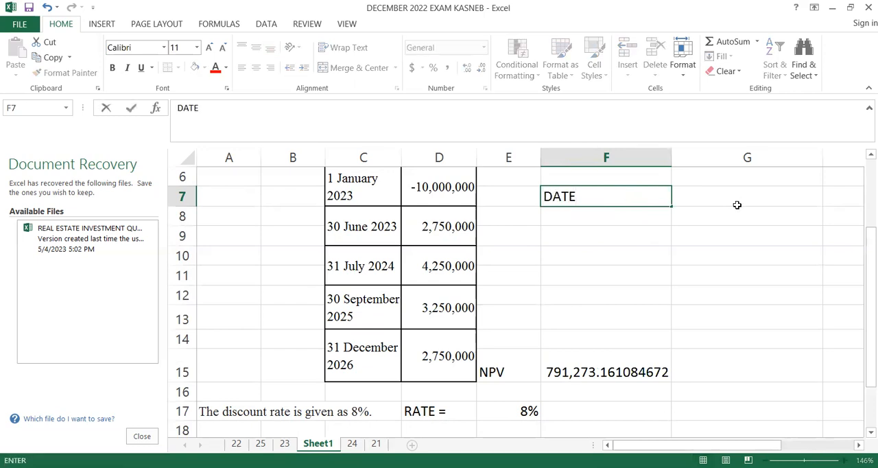
pyautogui.click(734, 197)
pyautogui.write('CASHFLOW')
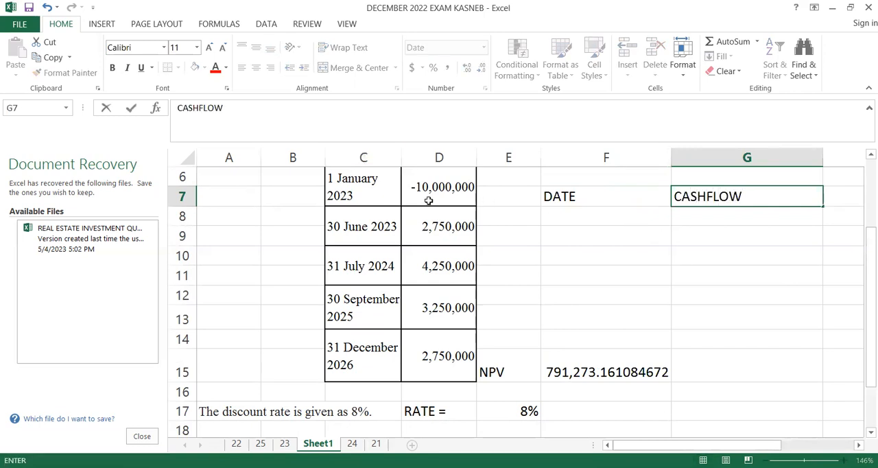
# - Enter the dates 1/1/23 in F8 and 6/30/23 in F9 under the DATE heading
pyautogui.click(567, 215)
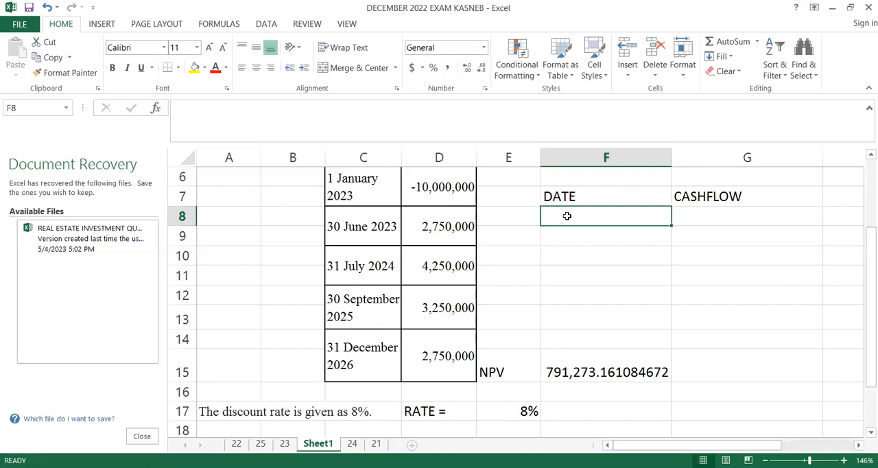
pyautogui.write('1/1')
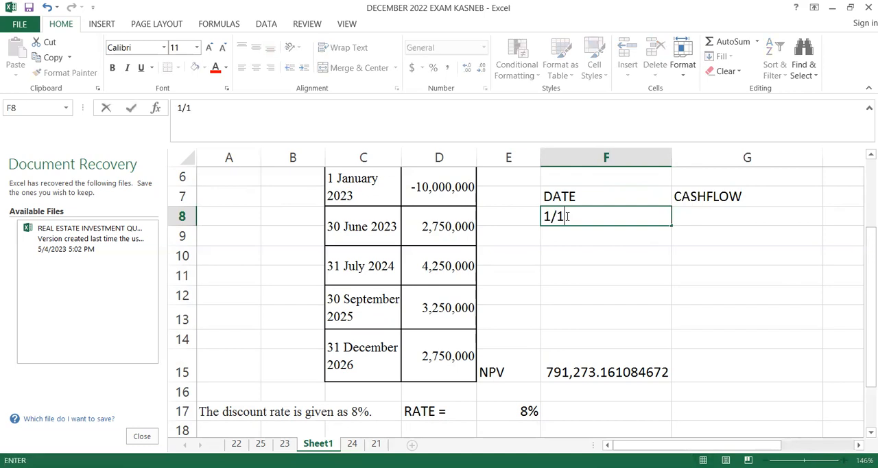
pyautogui.write('/23')
pyautogui.press('Return')
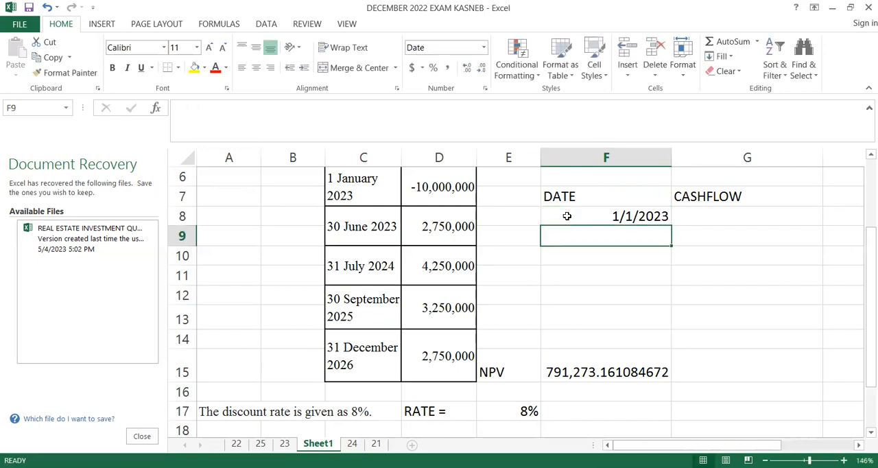
pyautogui.write('6')
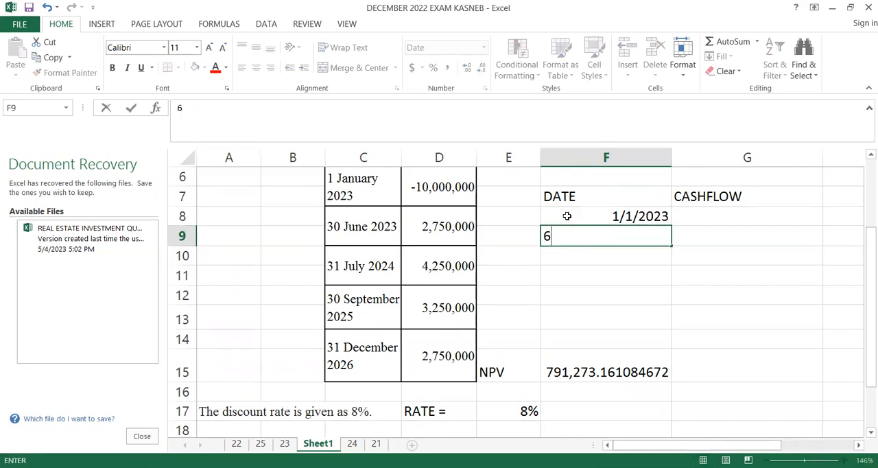
pyautogui.write('/30/23')
pyautogui.press('Return')
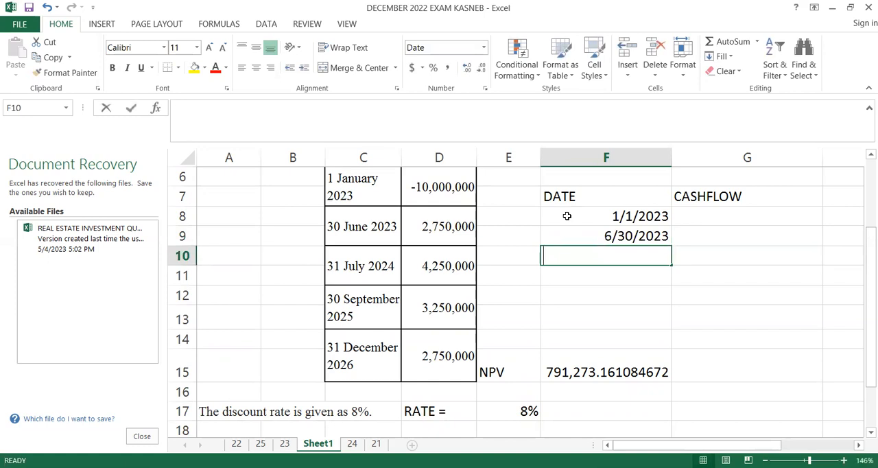
# - Enter the dates 7/31/24 in F10 and 8/30/24 in F11
pyautogui.write('7/31/24')
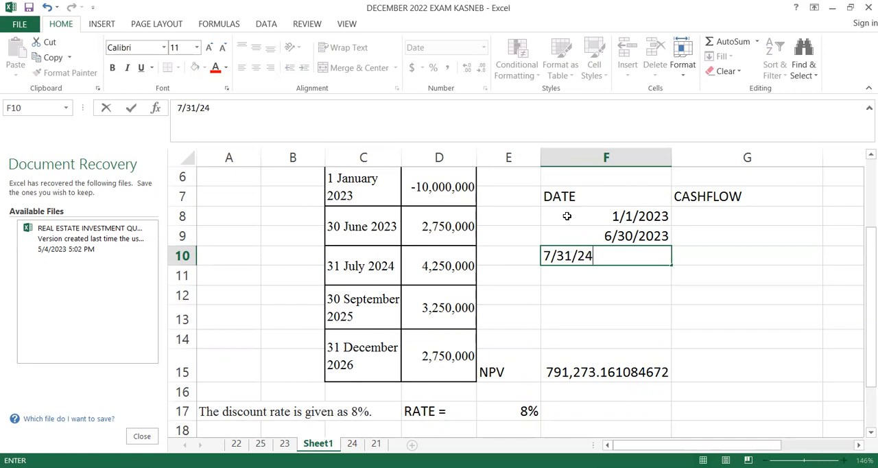
pyautogui.press('Return')
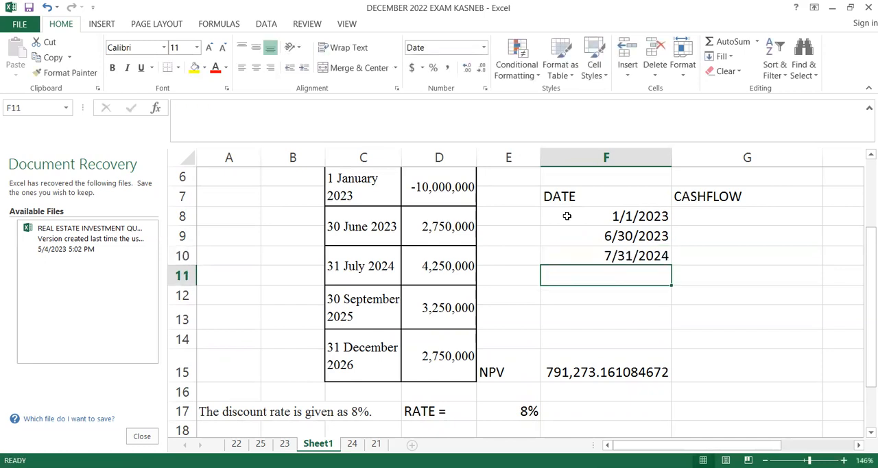
pyautogui.write('8/30/')
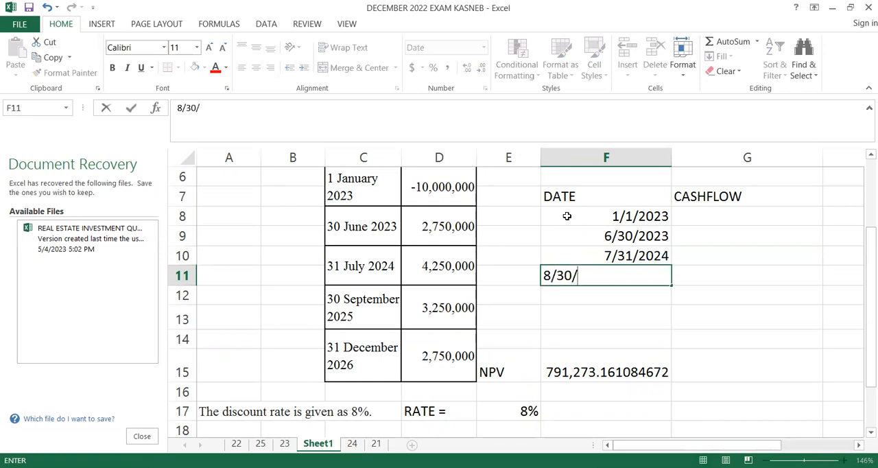
pyautogui.write('24')
pyautogui.press('Return')
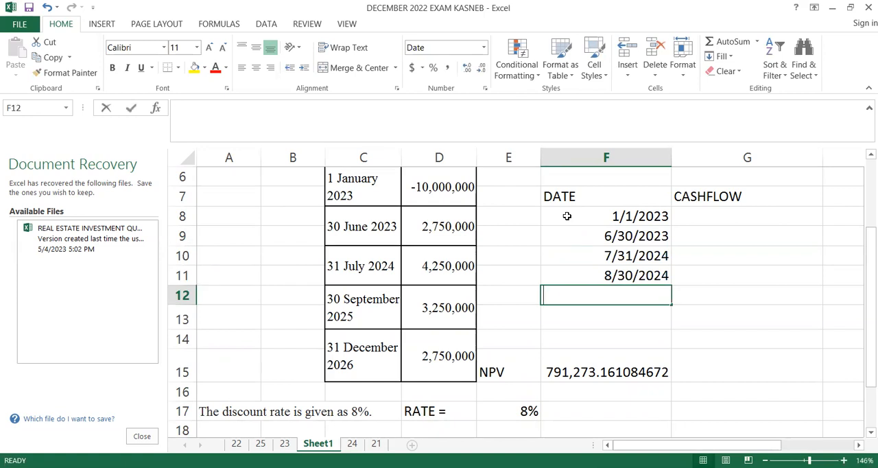
# - Enter the final date 12/31/26 in F12
pyautogui.write('12/3')
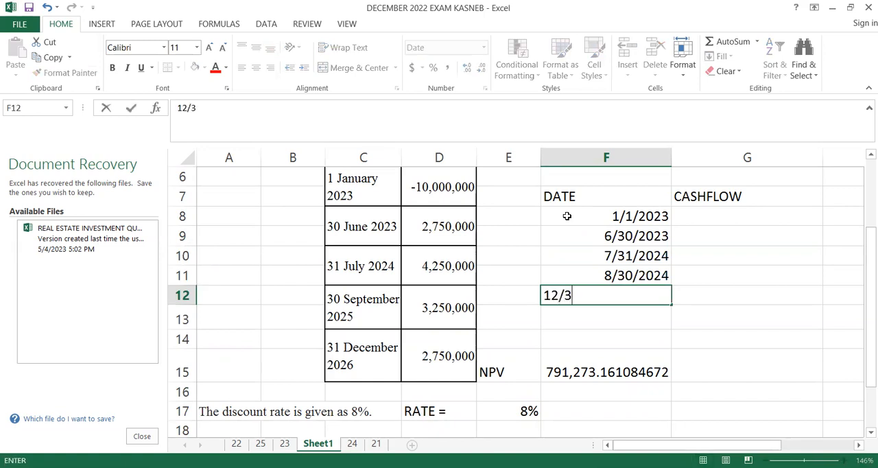
pyautogui.write('1/26')
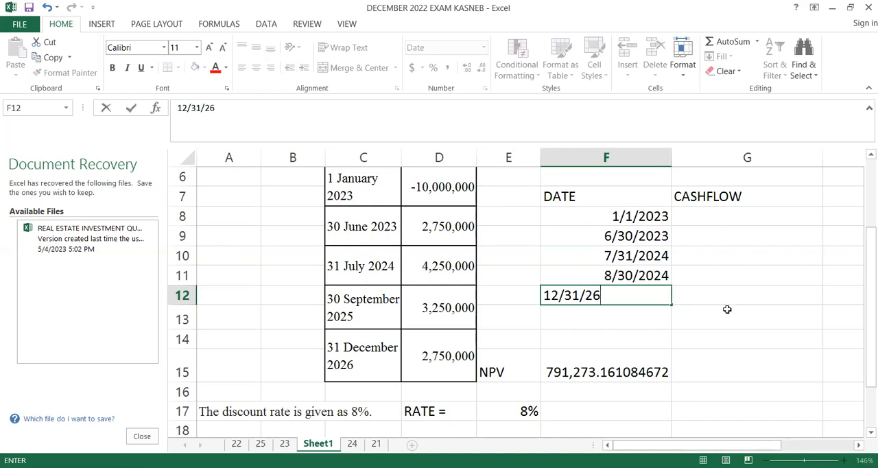
pyautogui.click(715, 295)
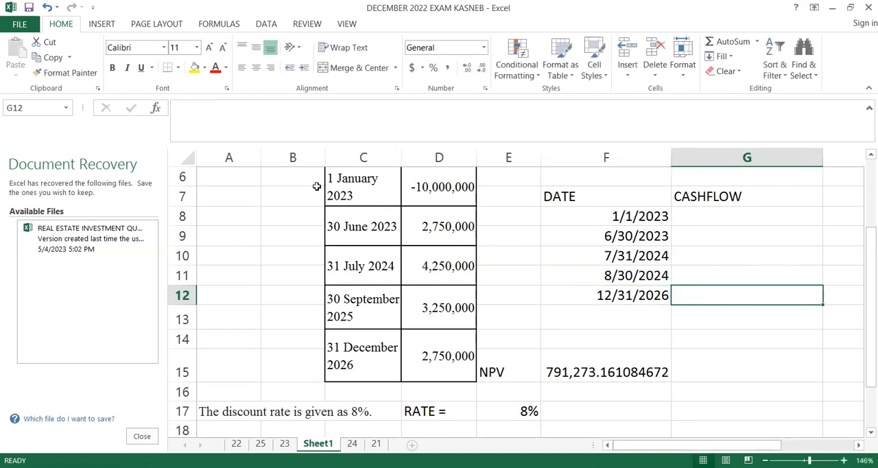
# - Correct the year of the date in F11 so that it reads 8/30/2025
pyautogui.click(657, 217)
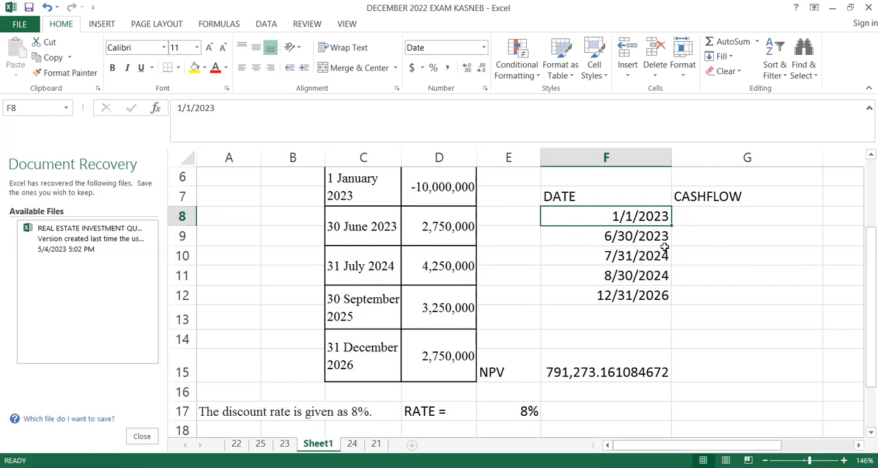
pyautogui.doubleClick(660, 275)
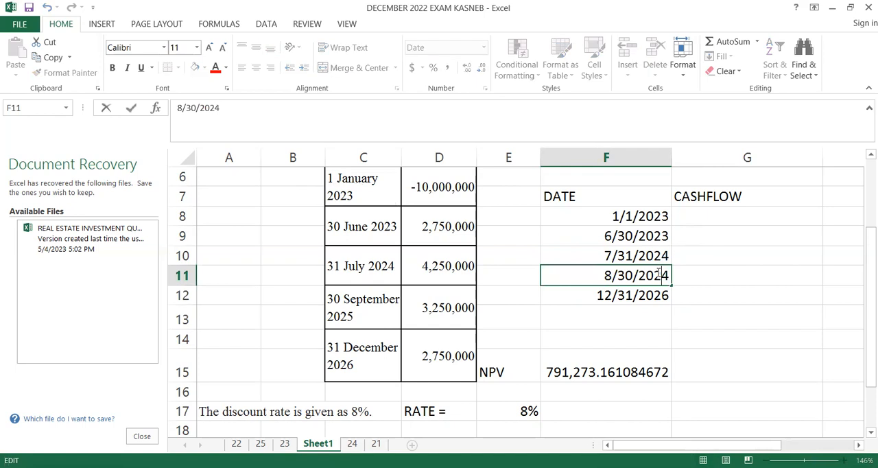
pyautogui.press('BackSpace')
pyautogui.write('5')
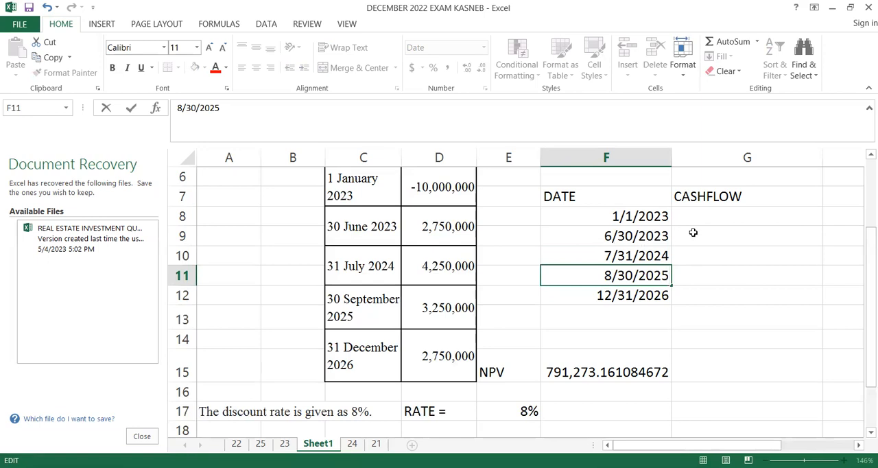
# - Enter the initial cash flow -10000000 in G8 and format it with the comma number style
pyautogui.click(702, 212)
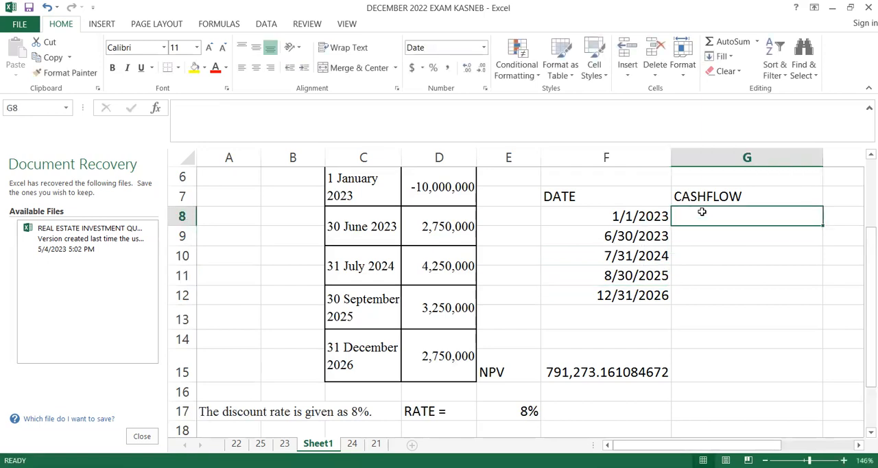
pyautogui.write('-1')
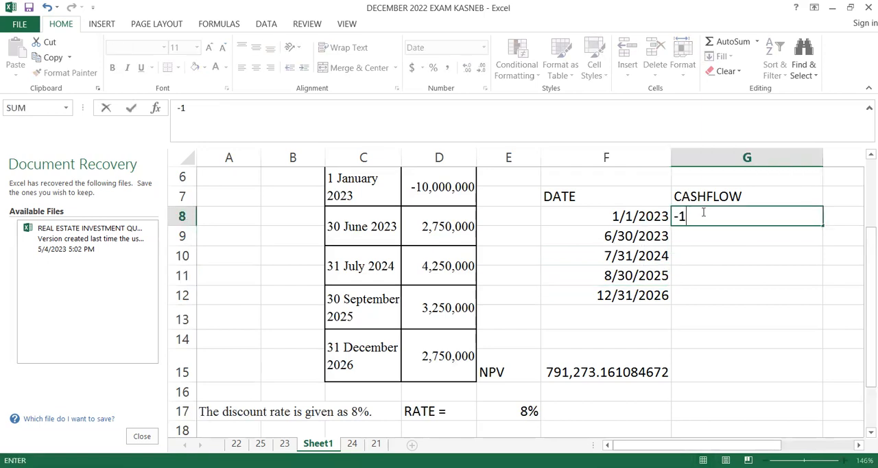
pyautogui.write('0000000')
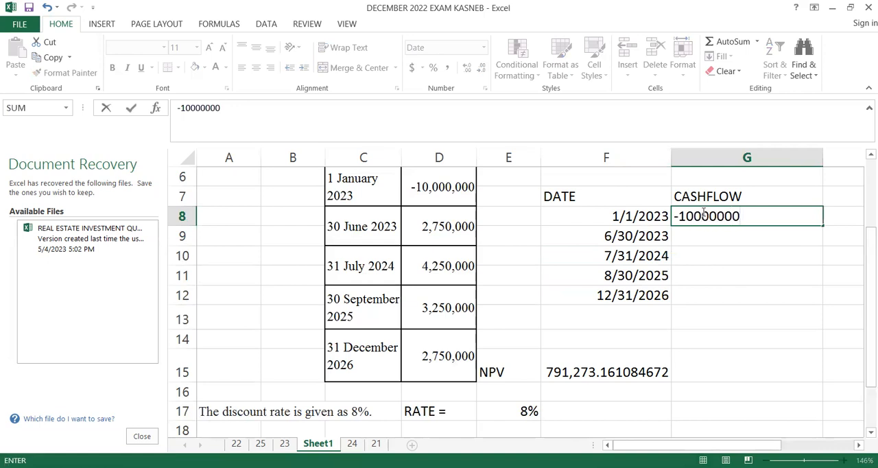
pyautogui.press('Return')
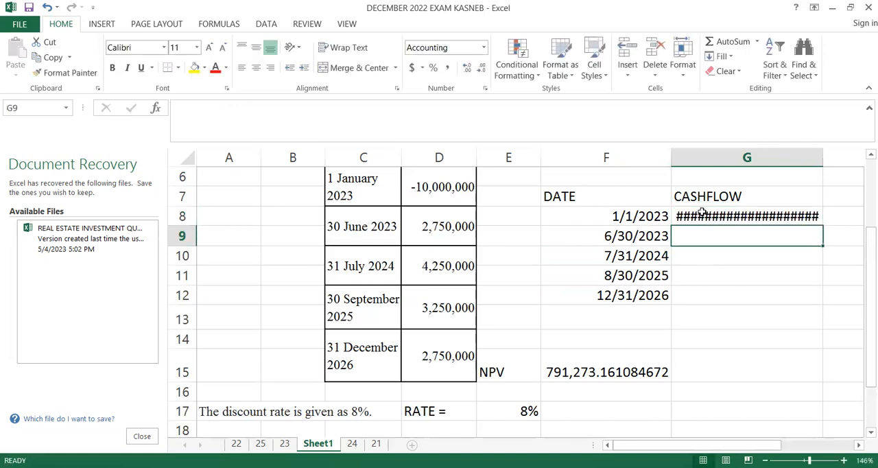
pyautogui.click(729, 214)
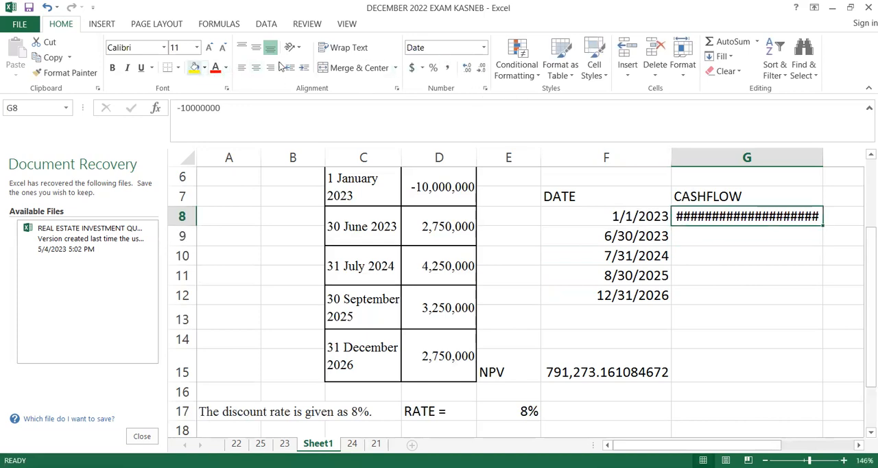
pyautogui.click(448, 69)
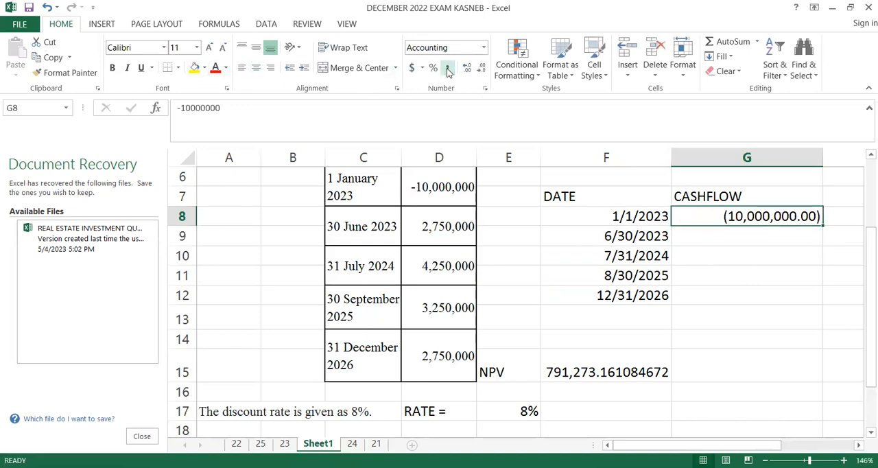
# - Enter the cash flow 2750000 in G9 for the 6/30/2023 date
pyautogui.click(737, 236)
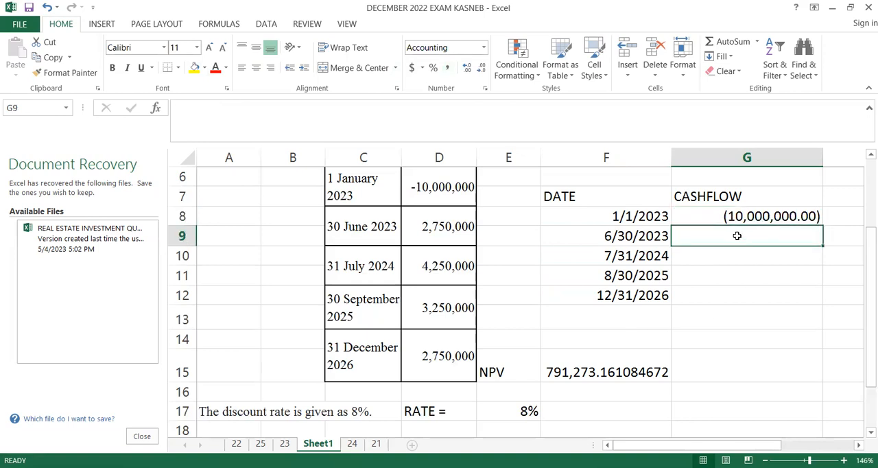
pyautogui.write('2,75')
pyautogui.write('0,')
pyautogui.write('0000')
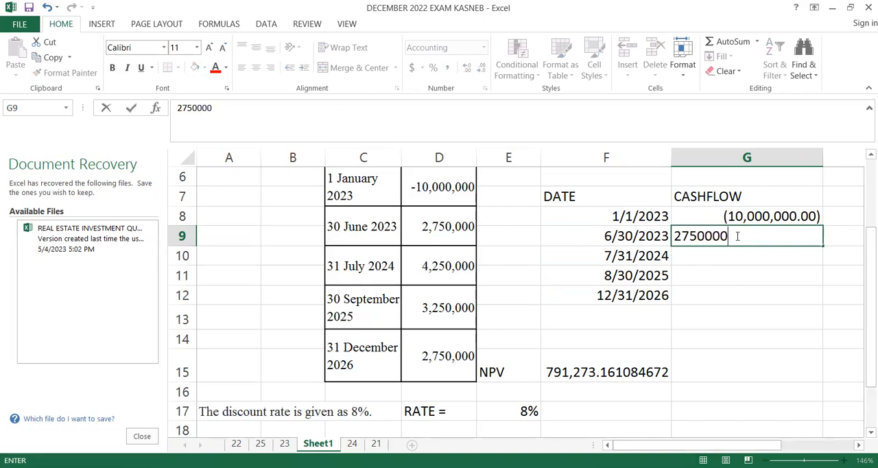
pyautogui.press('Return')
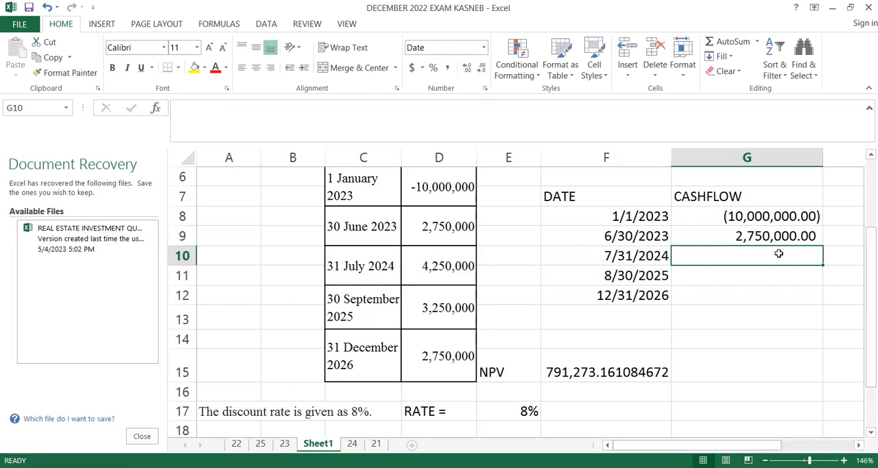
# - Enter the cash flow 4250000 in G10 and format it with the comma number style
pyautogui.write('4250000')
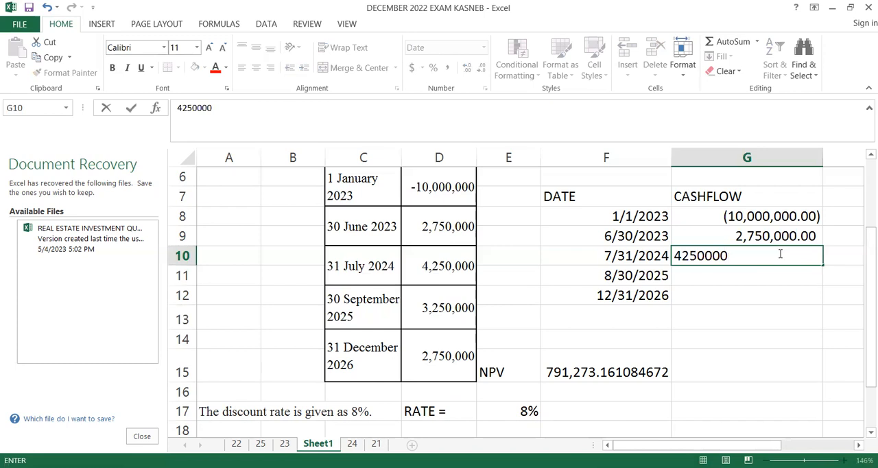
pyautogui.press('Return')
pyautogui.click(780, 254)
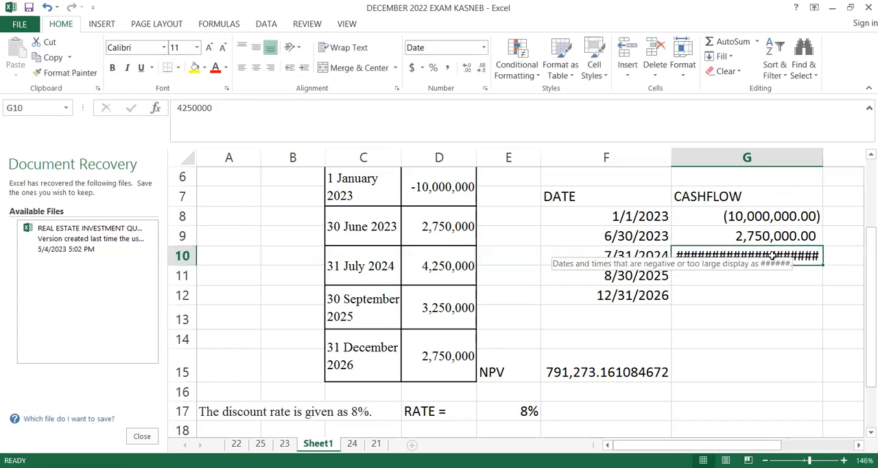
pyautogui.click(449, 67)
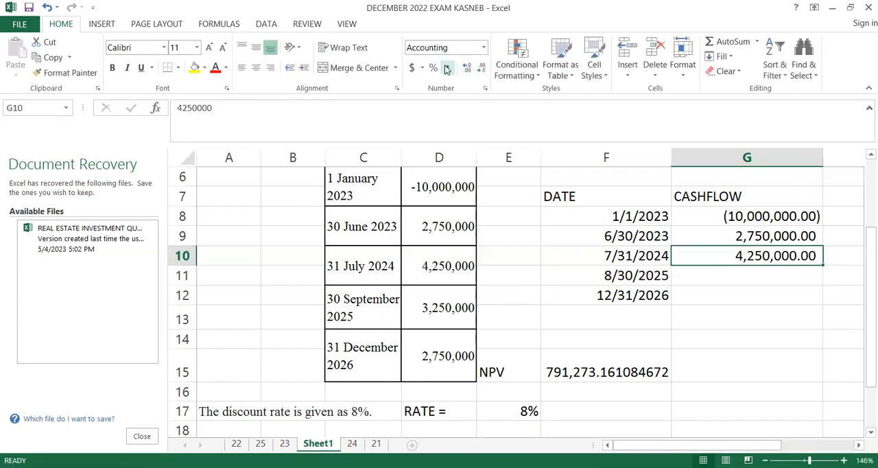
# - Enter the cash flow 3250000 in G11 and format it with the comma number style
pyautogui.click(747, 277)
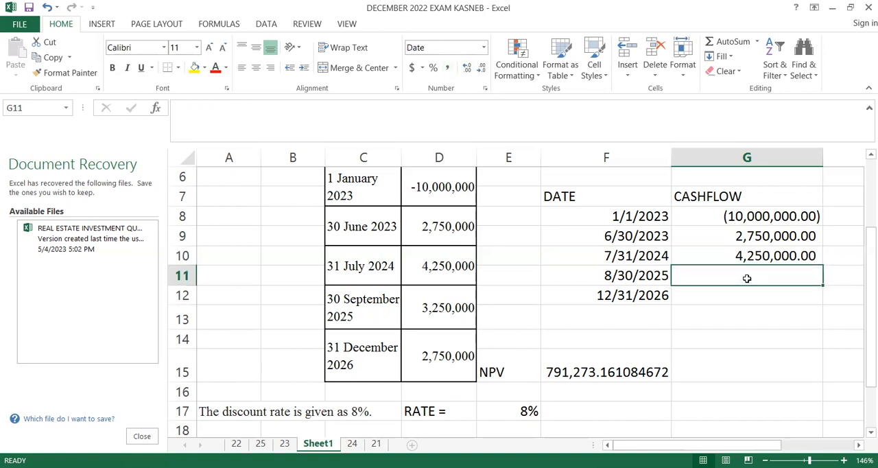
pyautogui.write('3250000')
pyautogui.press('Return')
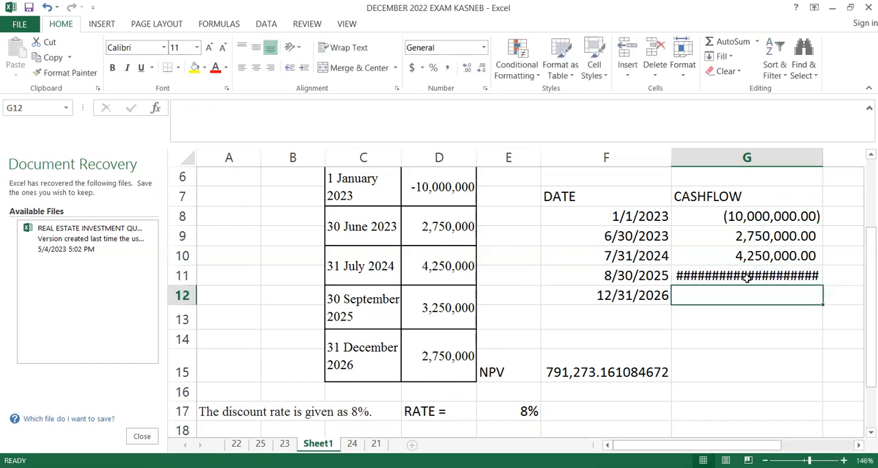
pyautogui.click(748, 277)
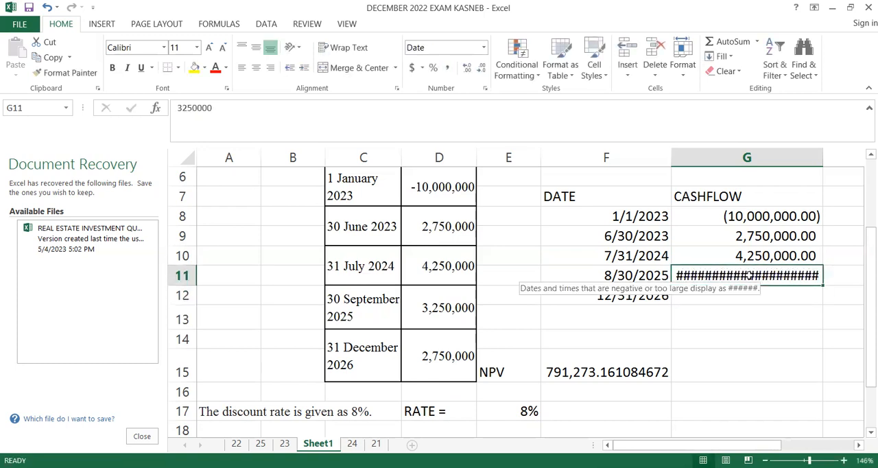
pyautogui.click(447, 67)
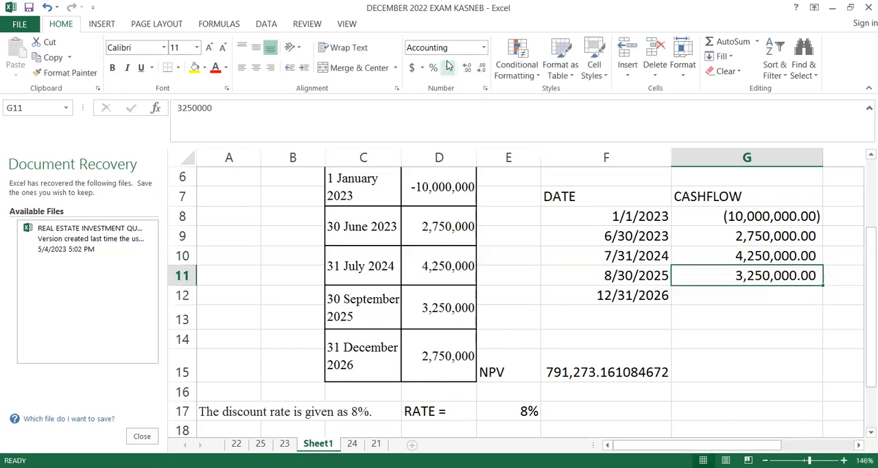
# - Enter the final cash flow 2750000 in G12 for the 12/31/2026 date
pyautogui.click(733, 301)
pyautogui.write('27')
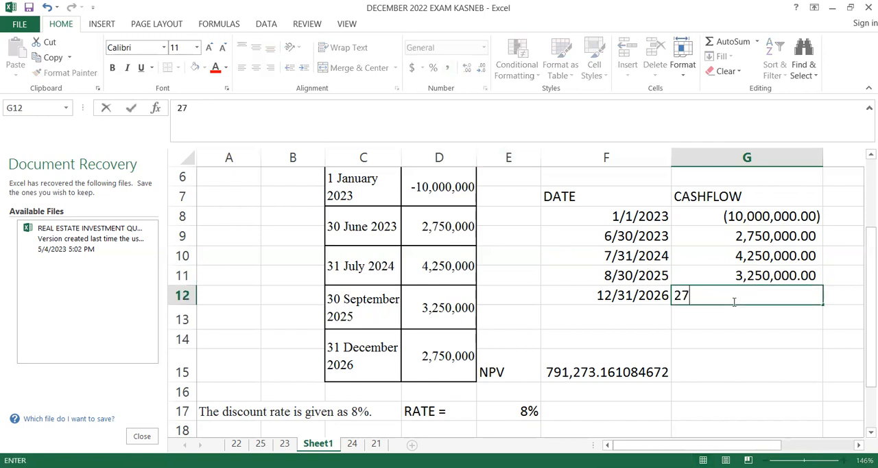
pyautogui.write('50000')
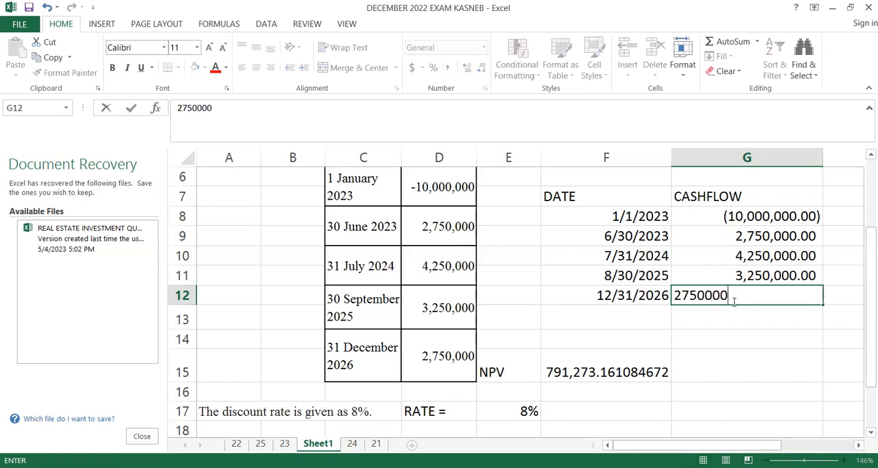
pyautogui.press('Return')
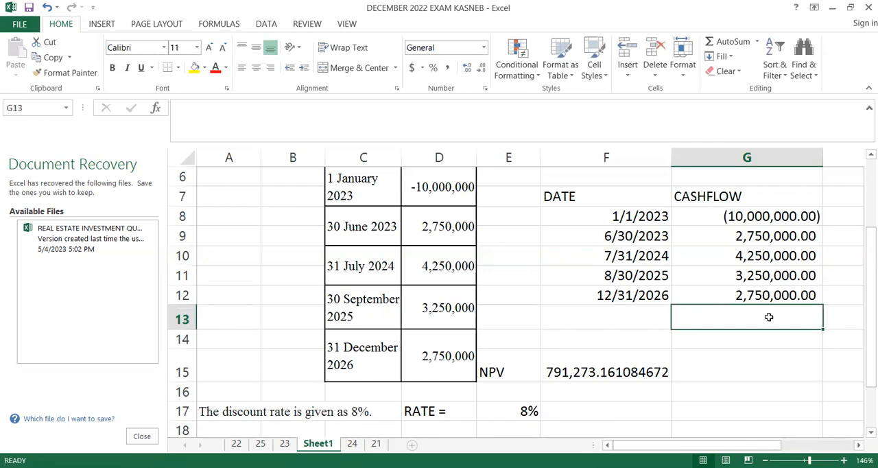
# - Enter the label XNPV in F13, directly below the list of dates
pyautogui.click(635, 315)
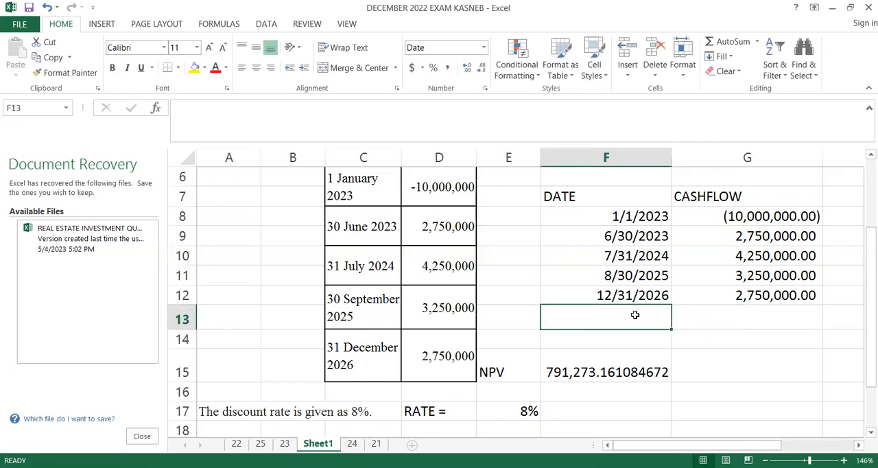
pyautogui.write('XN')
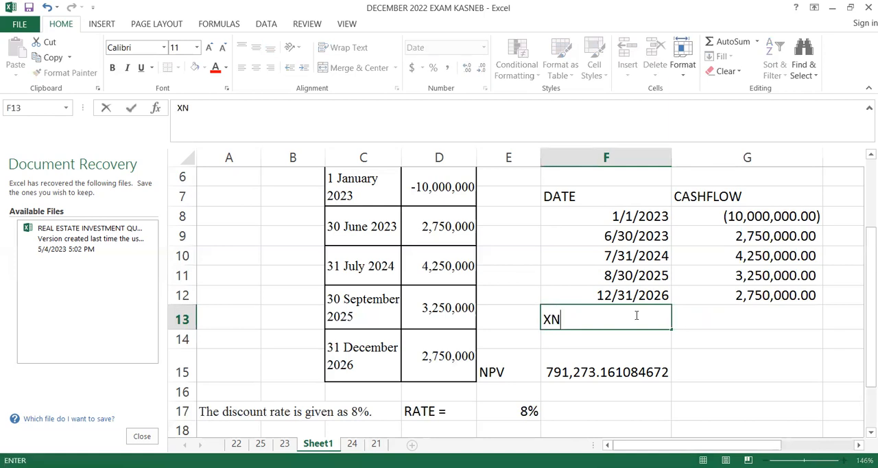
pyautogui.write('PV')
# - Begin an XNPV formula in G13 with the discount rate in E17 as its rate argument
pyautogui.click(759, 315)
pyautogui.write('=')
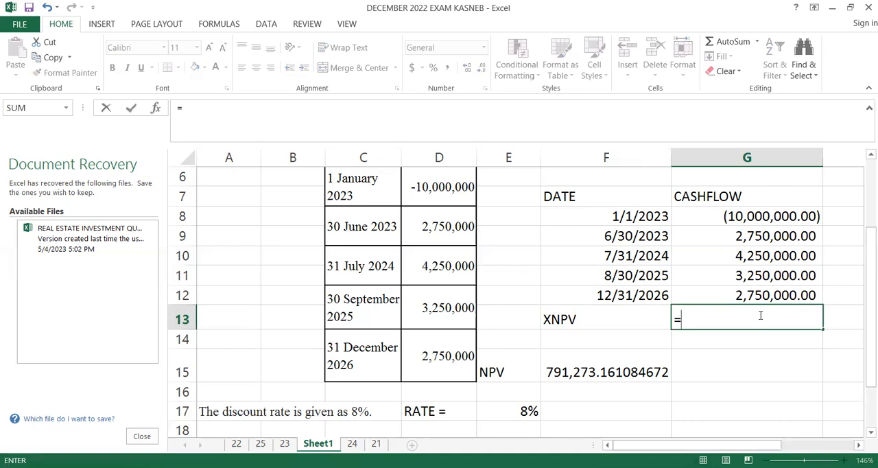
pyautogui.write('XVPV')
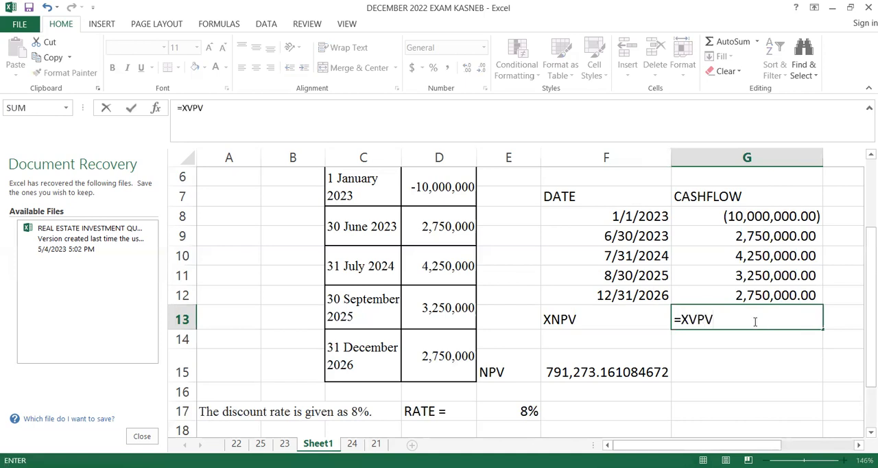
pyautogui.press('BackSpace')
pyautogui.press('BackSpace')
pyautogui.press('BackSpace')
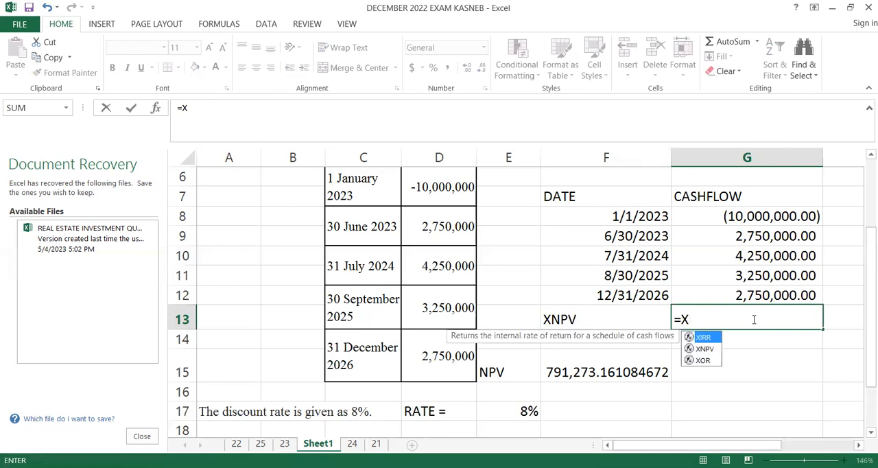
pyautogui.write('N')
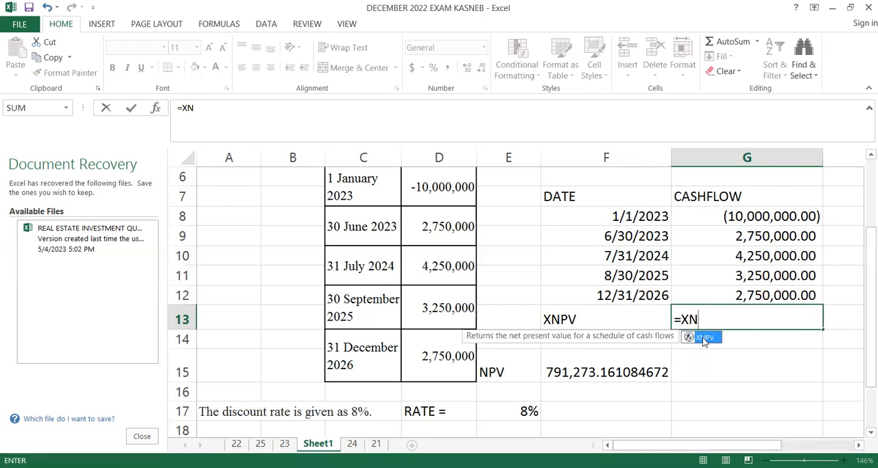
pyautogui.doubleClick(704, 338)
pyautogui.click(529, 411)
pyautogui.write(',')
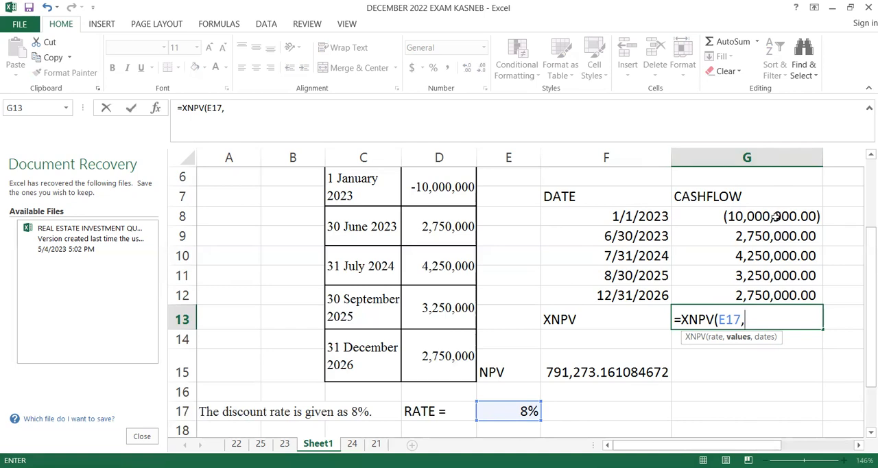
# - Complete the XNPV formula with values G8:G12 and dates F8:F12, and format the result in G13 with the comma number style
pyautogui.click(775, 219)
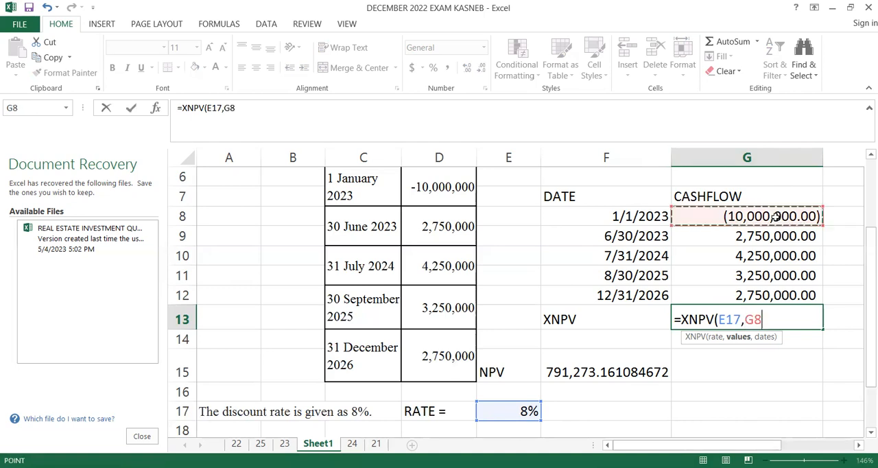
pyautogui.keyDown('shift'); pyautogui.click(790, 292); pyautogui.keyUp('shift')
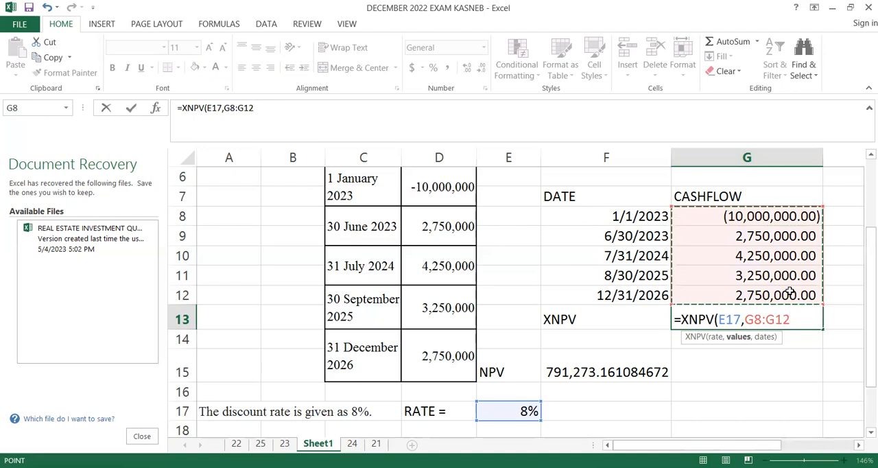
pyautogui.write(',')
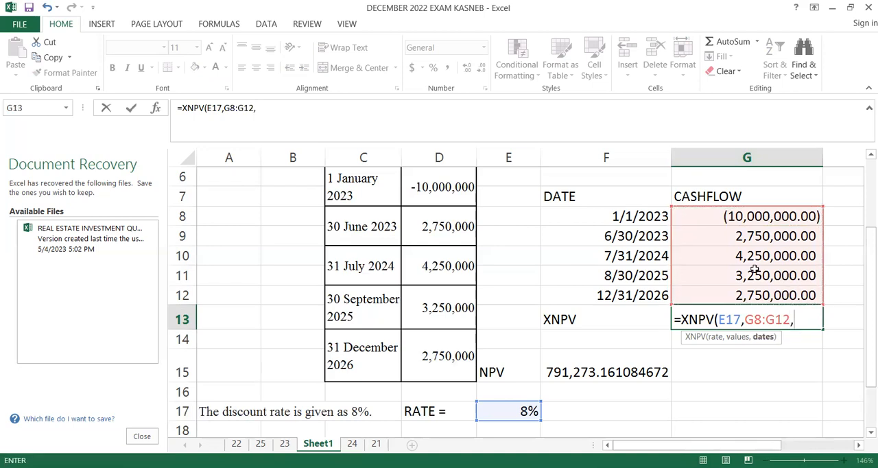
pyautogui.click(626, 217)
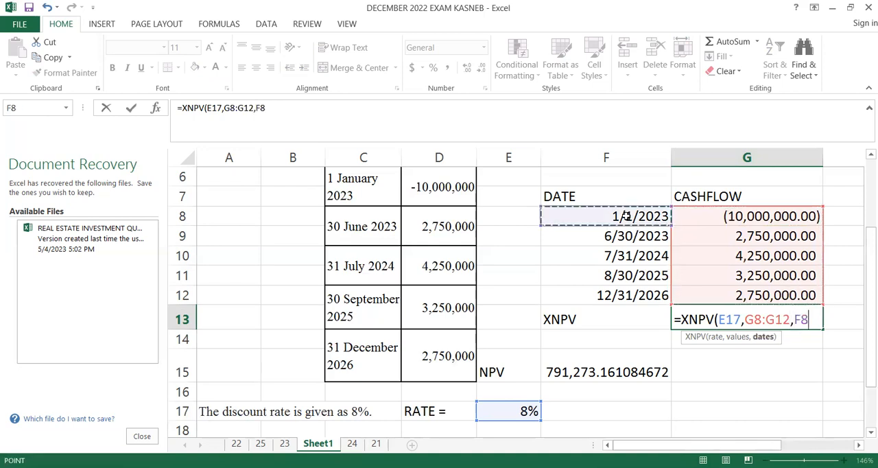
pyautogui.moveTo(630, 264); pyautogui.dragTo(633, 297)
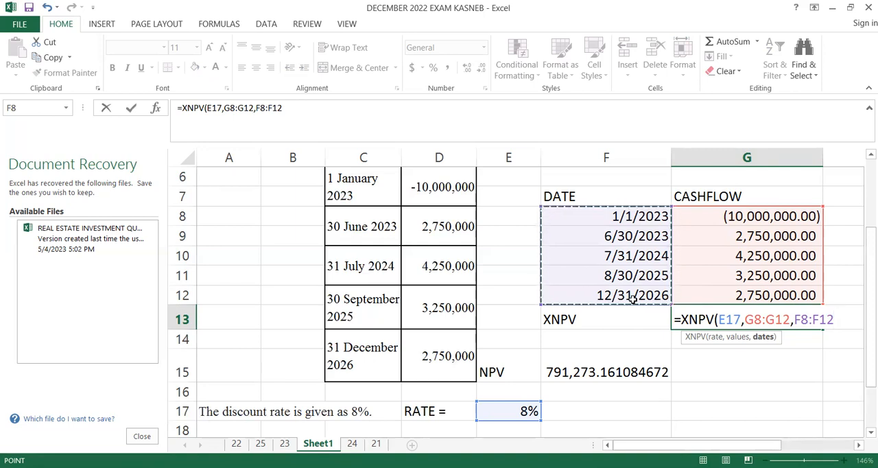
pyautogui.write(')')
pyautogui.press('Return')
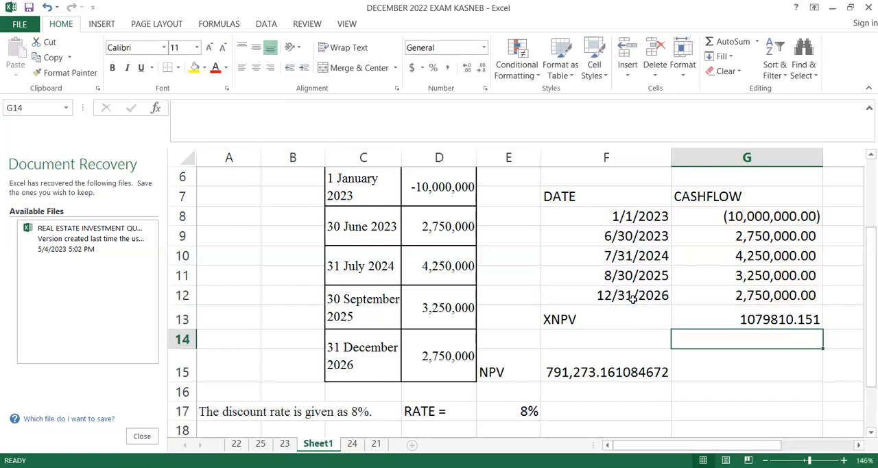
pyautogui.click(767, 320)
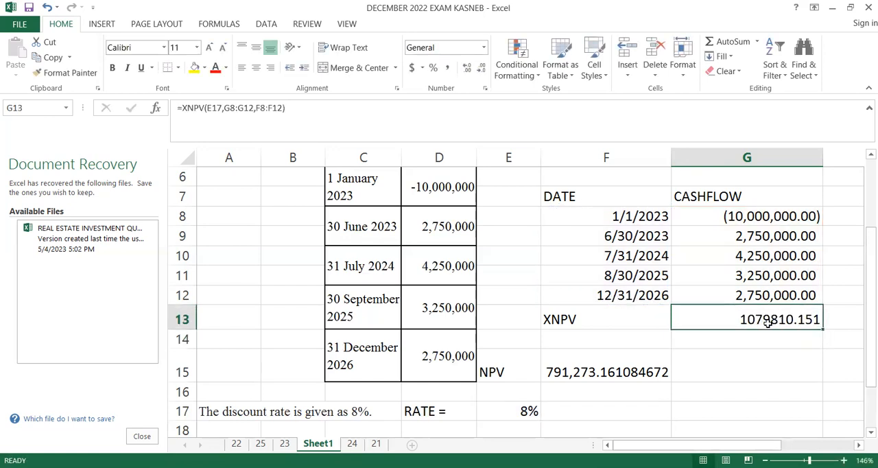
pyautogui.click(450, 67)
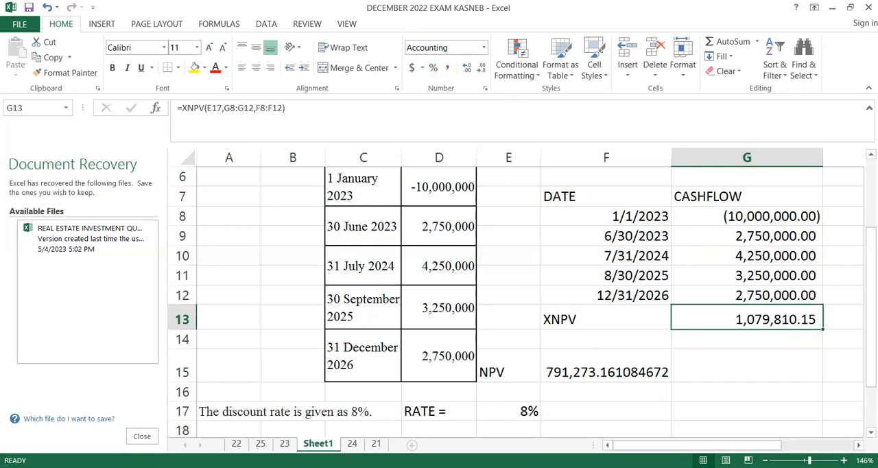